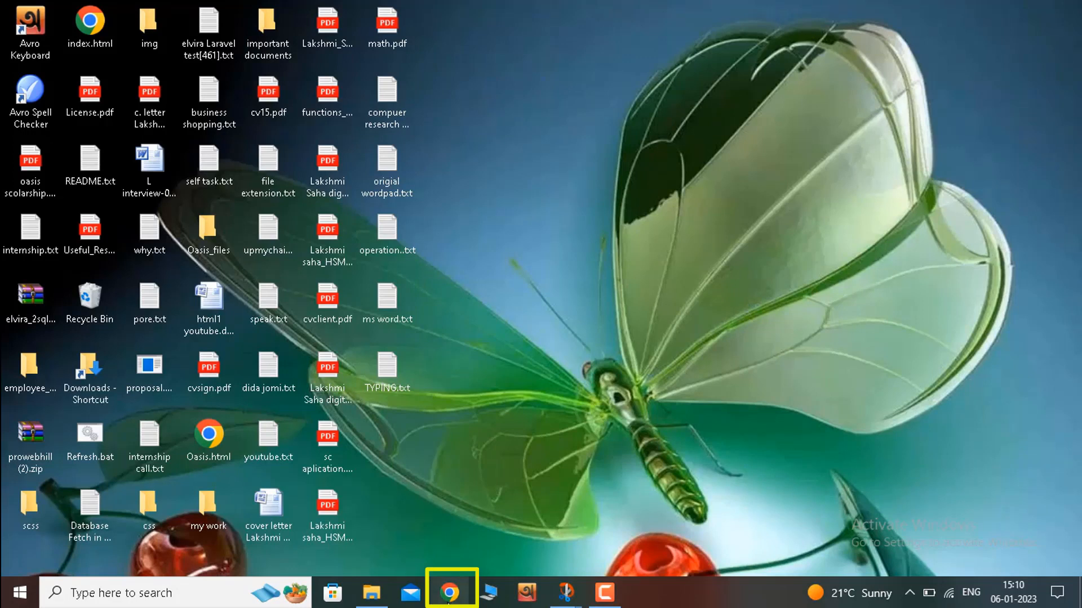
Step: Open the Chrome browser and go to the Remove.bg website
{"action": "left_click", "coordinate": [449, 596]}
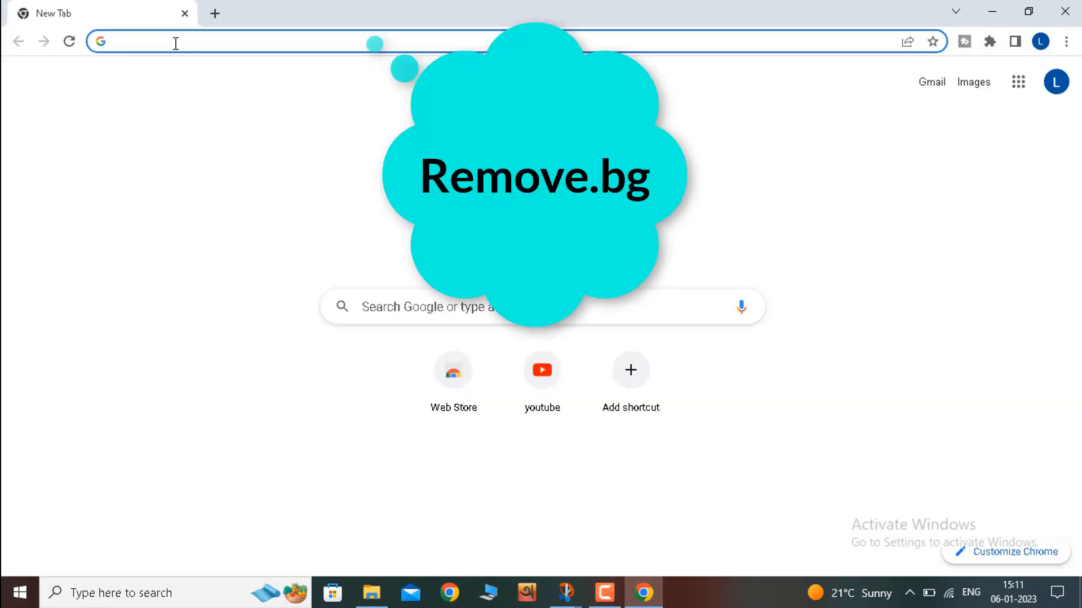
{"action": "type", "text": "Remove.bg"}
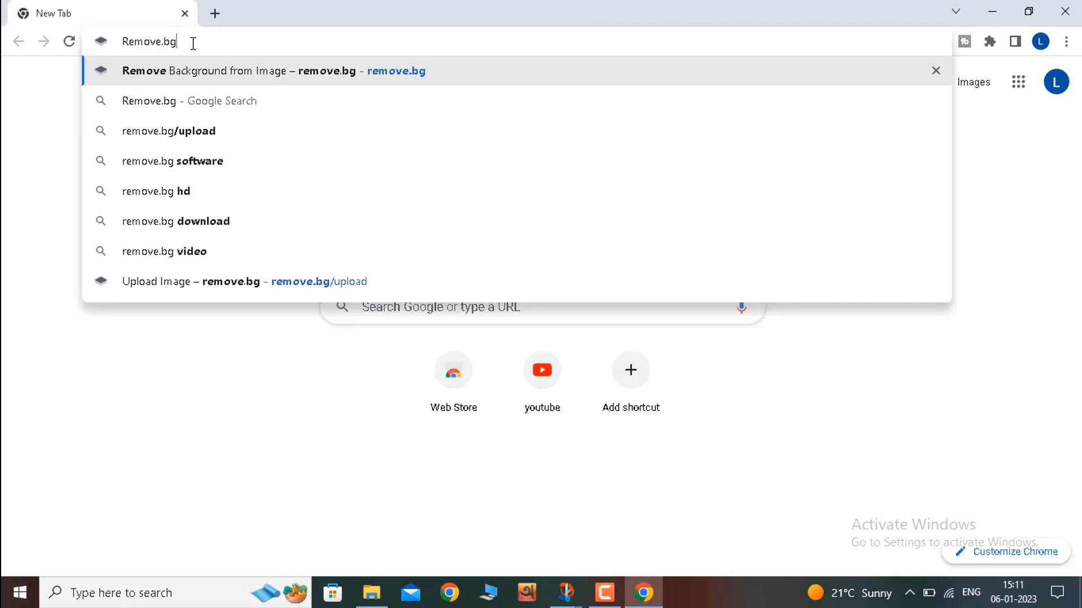
{"action": "key", "text": "Return"}
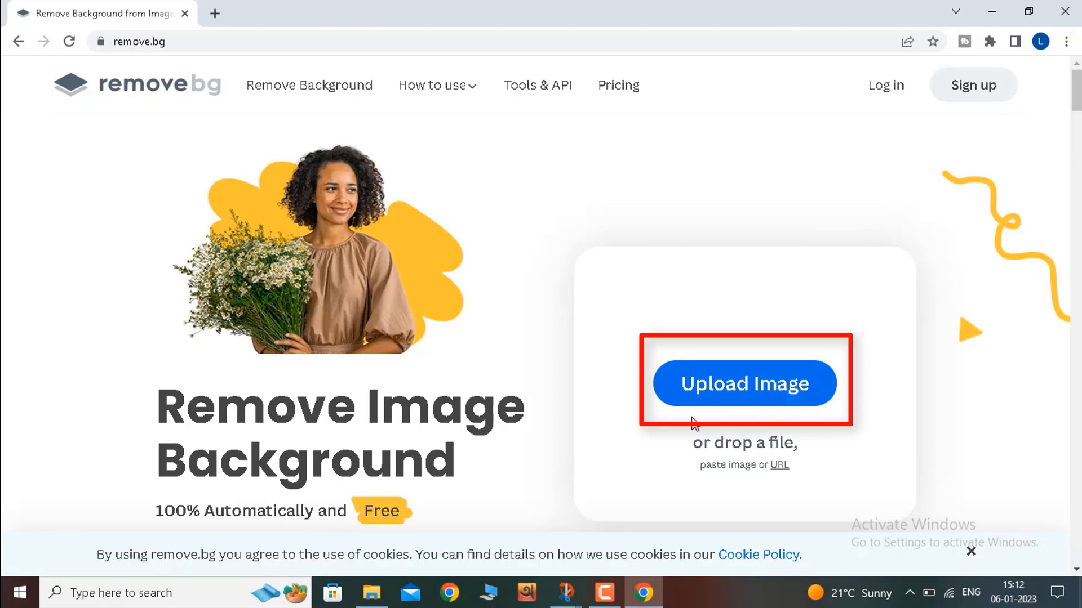
Step: Upload Dipa.jpg from Local Disk (D:) for background removal and open the cut-out result for editing
{"action": "left_click", "coordinate": [747, 388]}
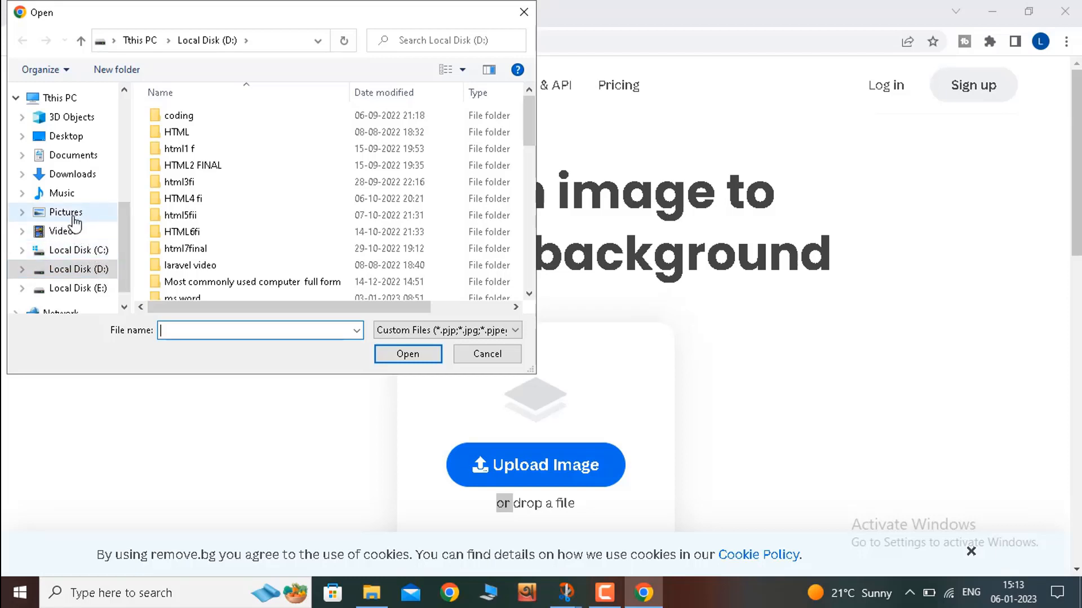
{"action": "left_click", "coordinate": [70, 288]}
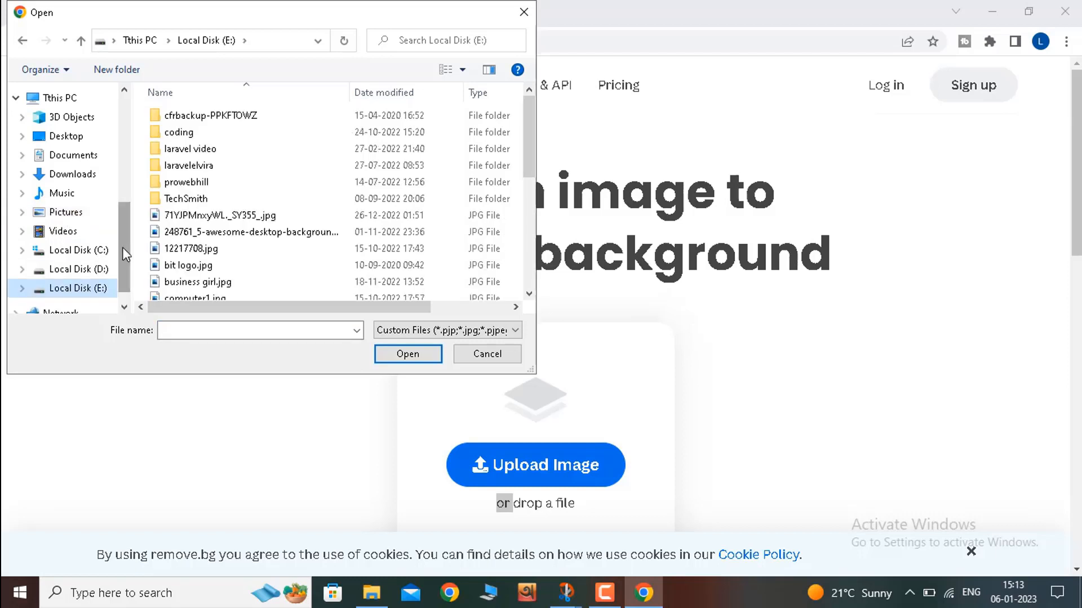
{"action": "left_click", "coordinate": [100, 275]}
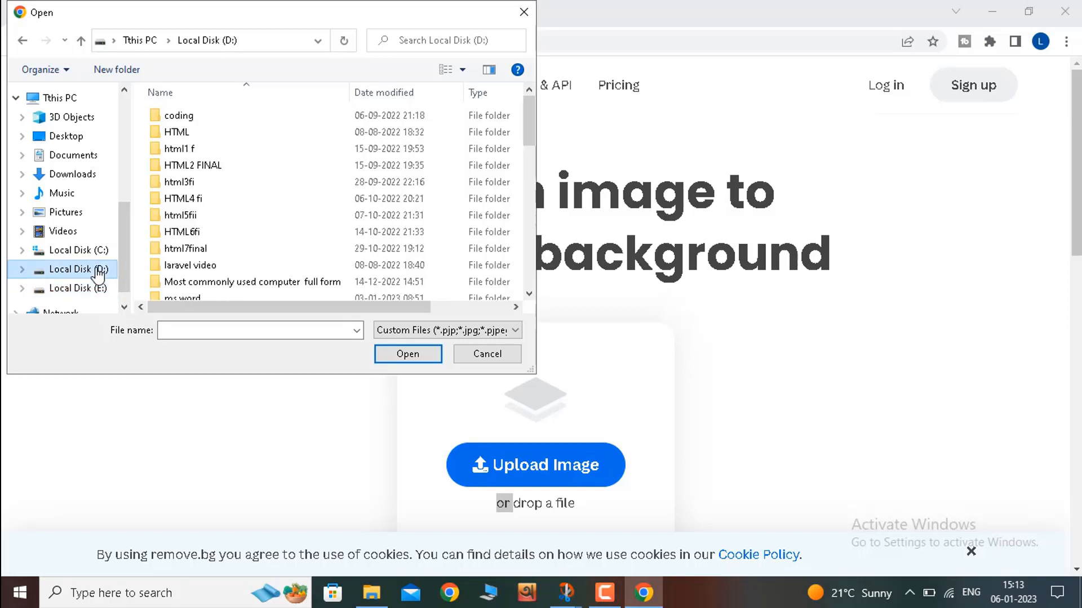
{"action": "scroll", "coordinate": [338, 236], "scroll_direction": "down", "scroll_amount": 10}
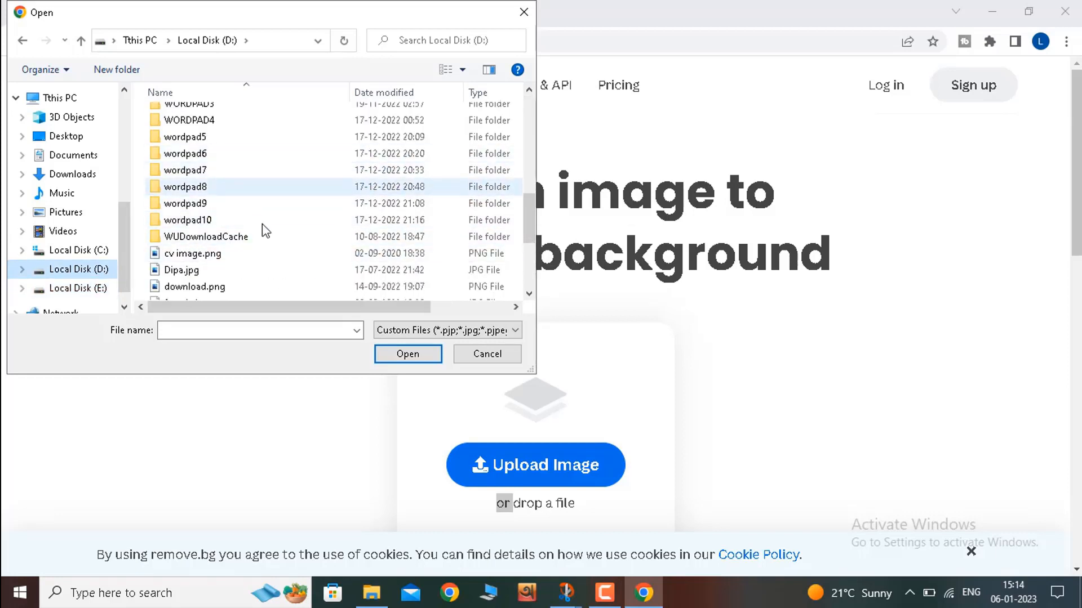
{"action": "mouse_move", "coordinate": [528, 229]}
{"action": "left_mouse_down"}
{"action": "mouse_move", "coordinate": [530, 171]}
{"action": "mouse_move", "coordinate": [528, 245]}
{"action": "left_mouse_up"}
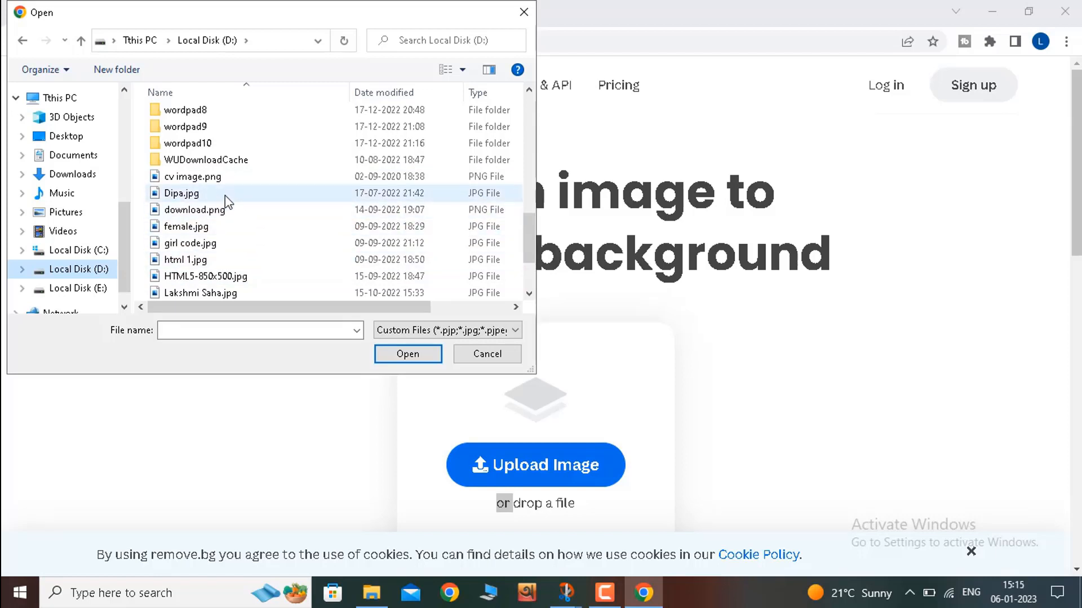
{"action": "key", "text": "g"}
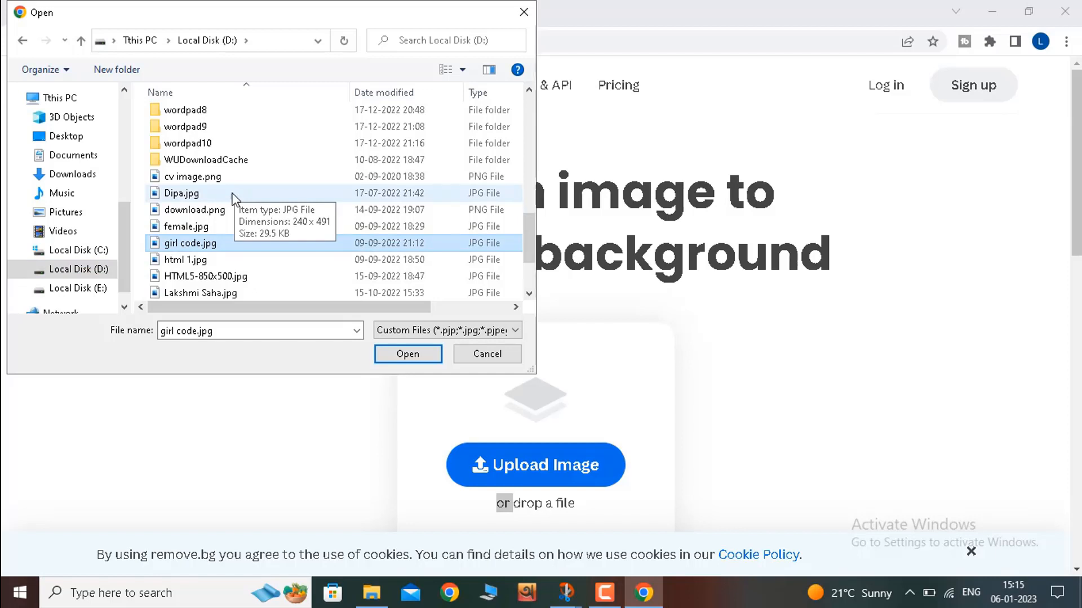
{"action": "left_click", "coordinate": [233, 198]}
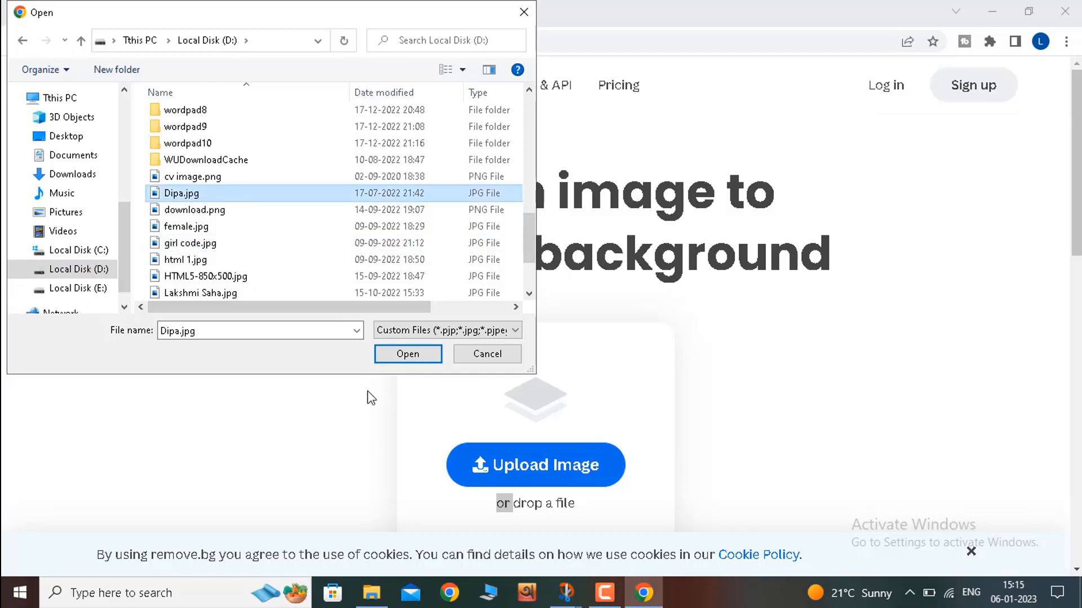
{"action": "left_click", "coordinate": [407, 355]}
{"action": "left_click", "coordinate": [408, 358]}
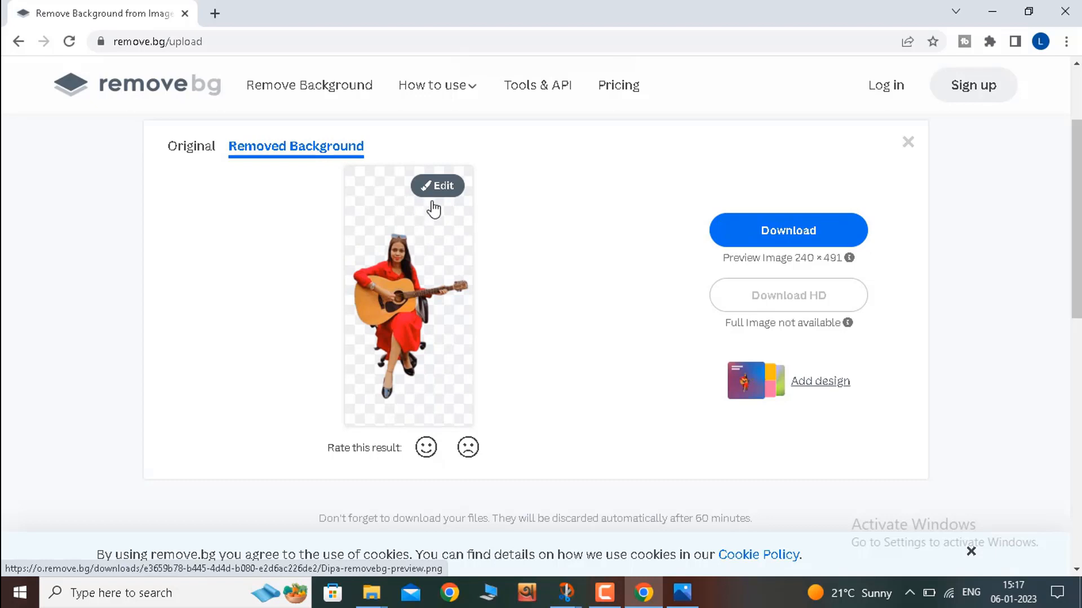
{"action": "left_click", "coordinate": [437, 187]}
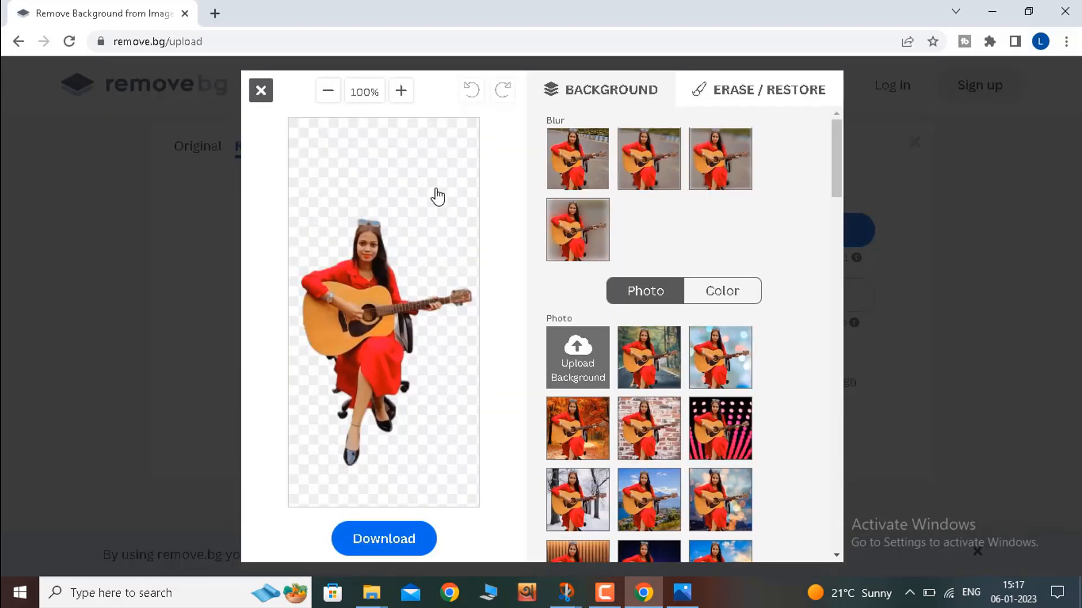
Step: Try the original background and different blur strengths from the Blur options behind the woman
{"action": "left_click", "coordinate": [586, 161]}
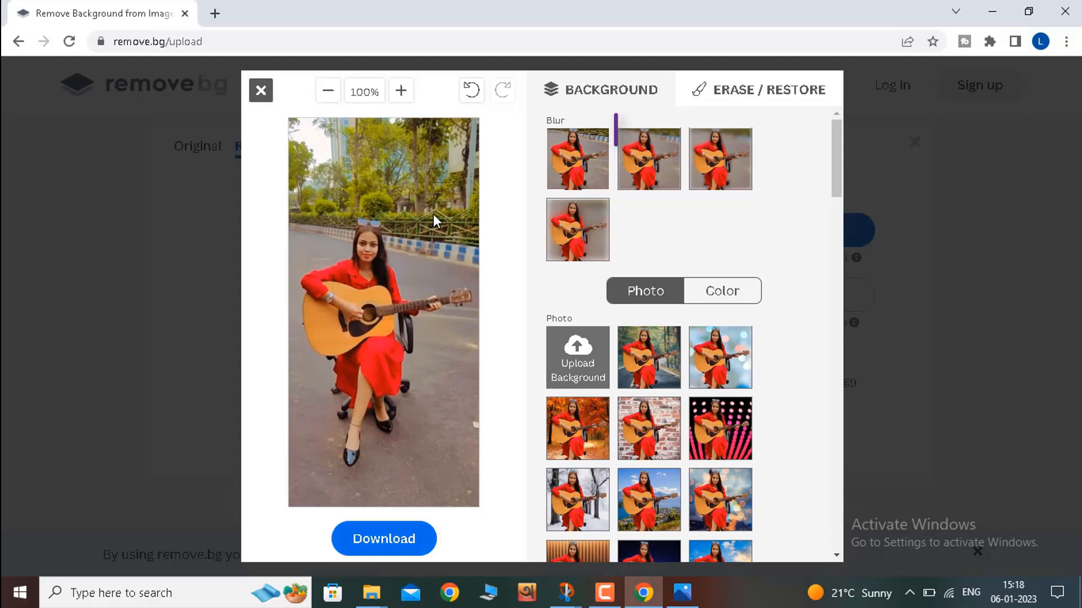
{"action": "left_click", "coordinate": [665, 171]}
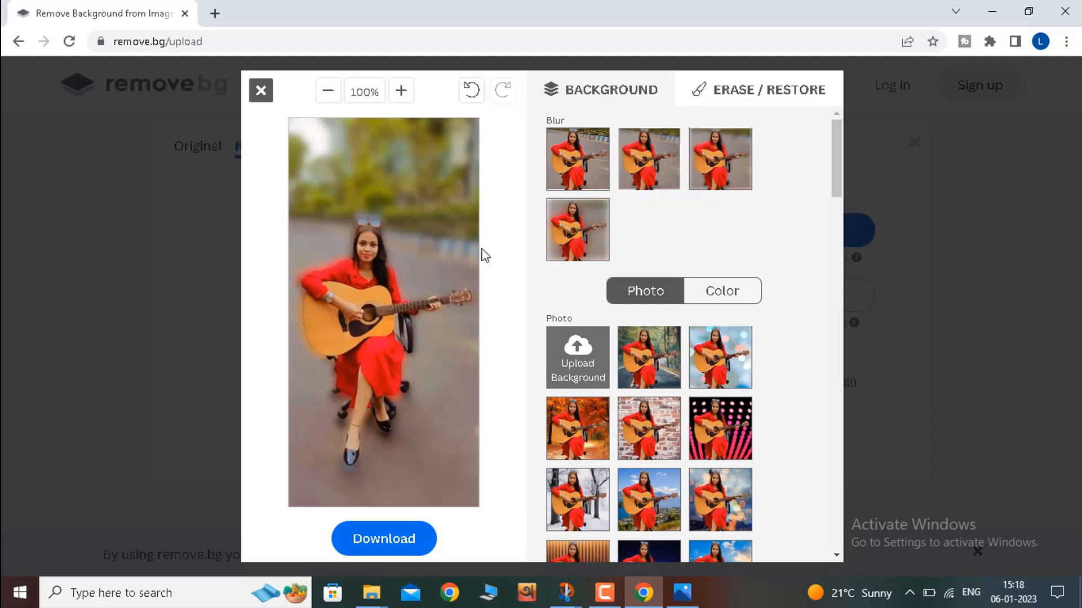
{"action": "left_click", "coordinate": [561, 245]}
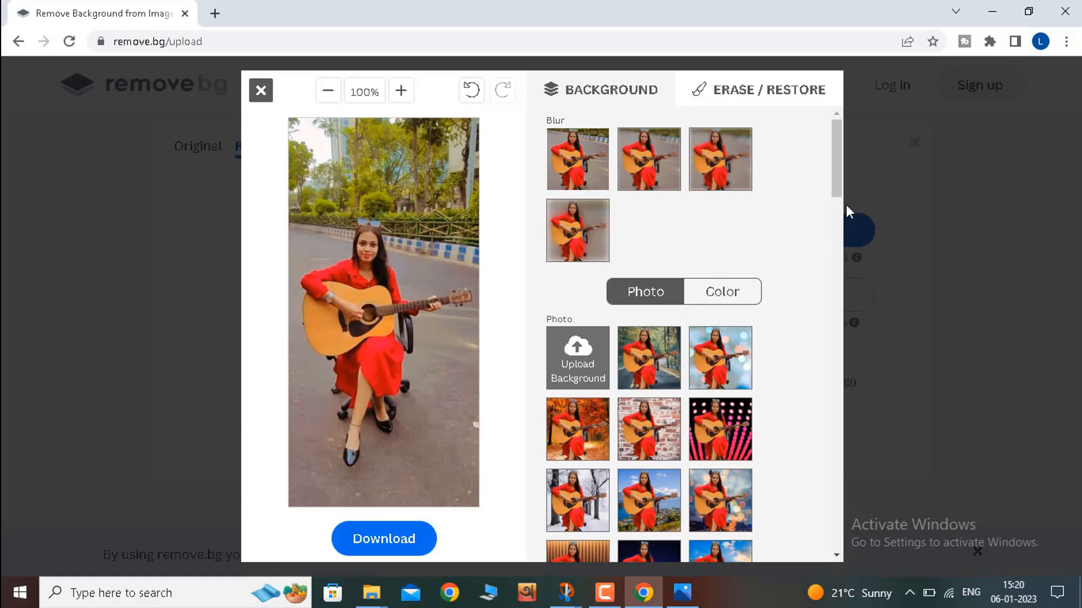
Step: Try the snowy mountain lake photo and the purple stage lights photo as the background
{"action": "left_click_drag", "start_coordinate": [839, 192], "coordinate": [837, 273]}
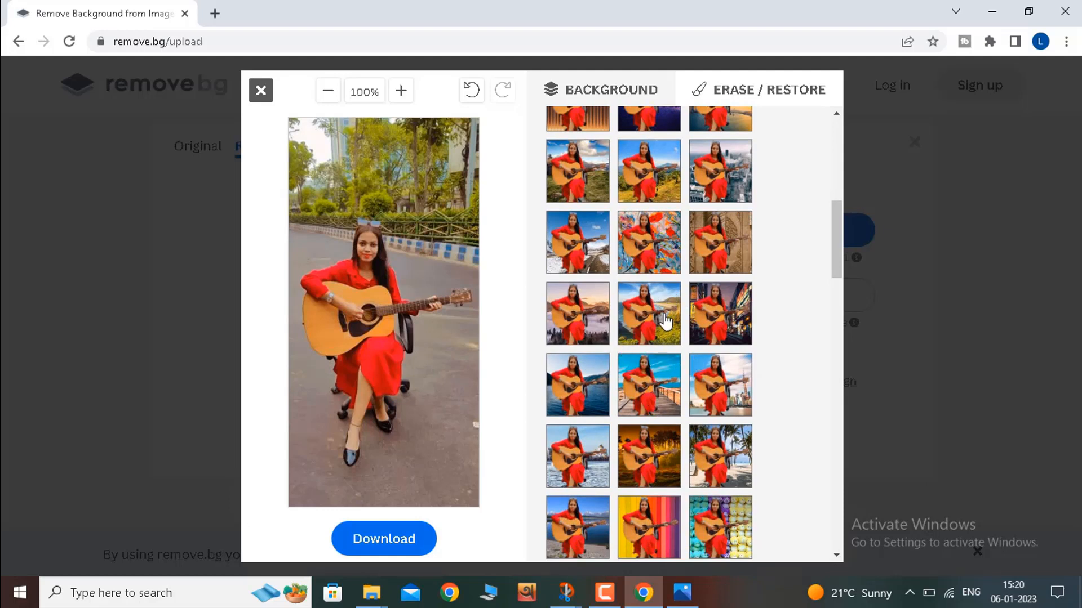
{"action": "left_click", "coordinate": [662, 449]}
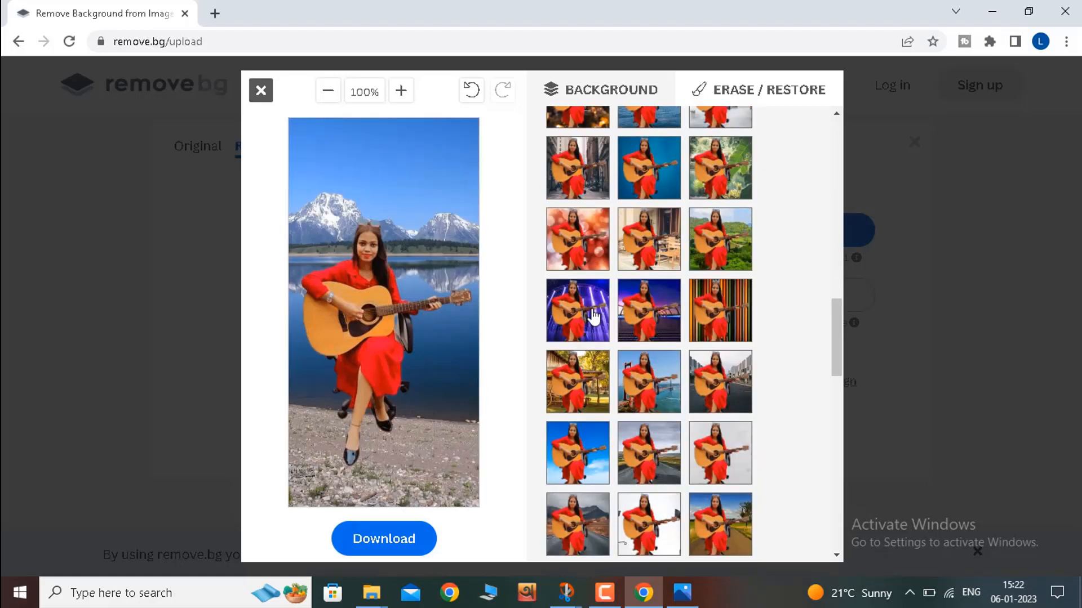
{"action": "left_click", "coordinate": [594, 317]}
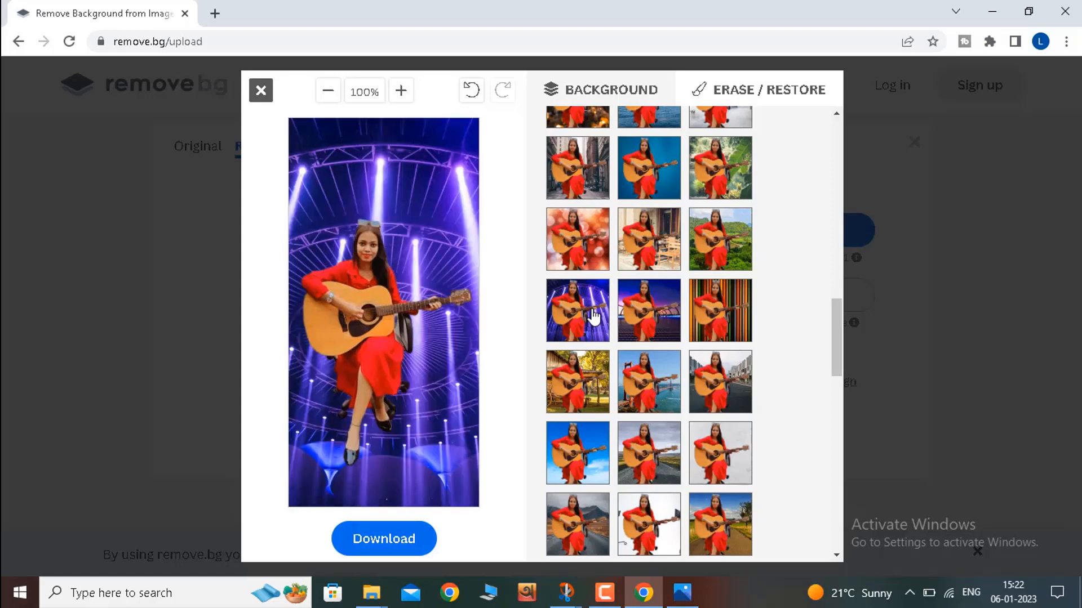
Step: Switch the background choices from photos to solid colors
{"action": "scroll", "coordinate": [840, 305], "scroll_direction": "up", "scroll_amount": 4}
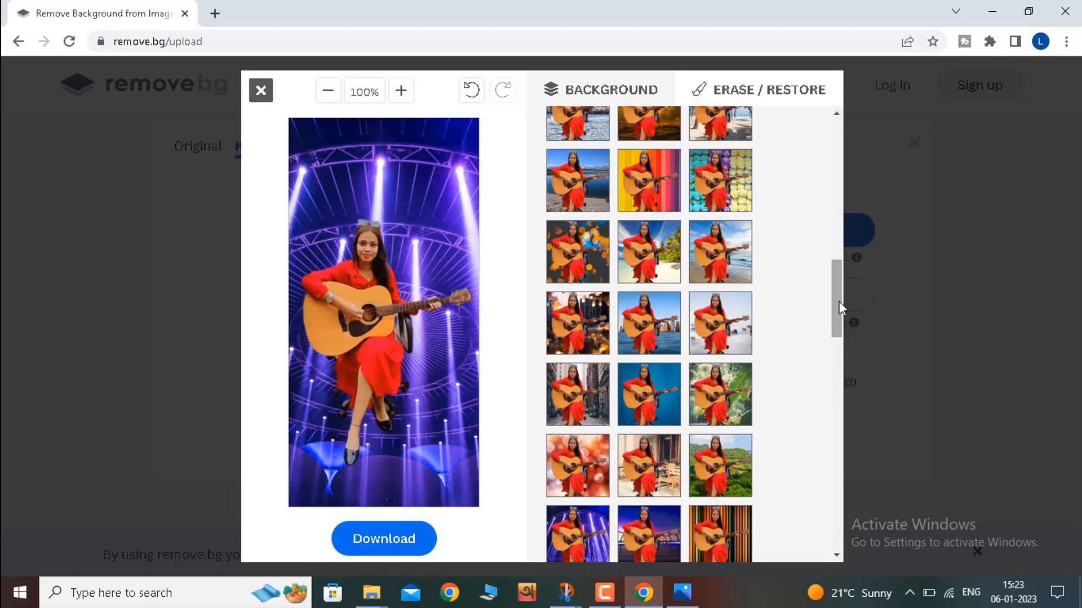
{"action": "left_click_drag", "start_coordinate": [840, 302], "coordinate": [831, 152]}
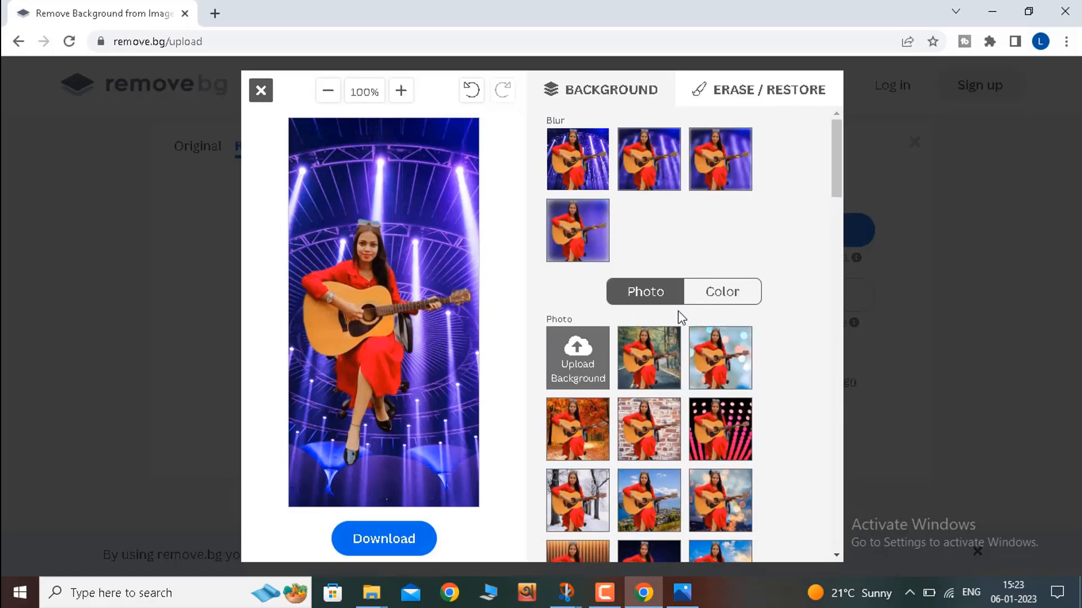
{"action": "left_click", "coordinate": [722, 299]}
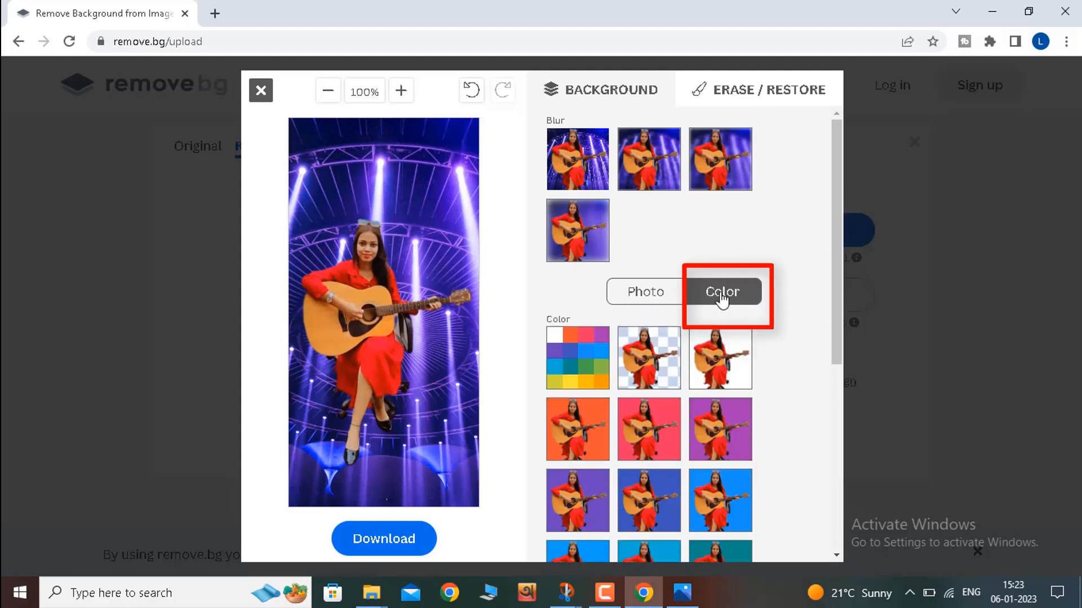
Step: Apply the custom red color #e61d1d as the image background
{"action": "left_click", "coordinate": [573, 366]}
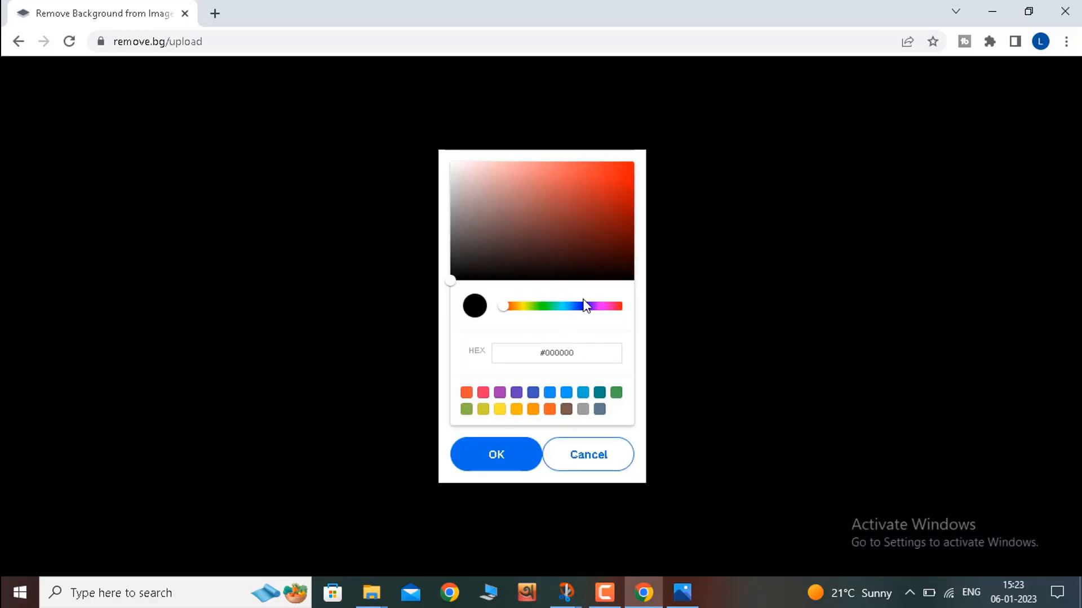
{"action": "left_click", "coordinate": [603, 176]}
{"action": "left_click", "coordinate": [610, 173]}
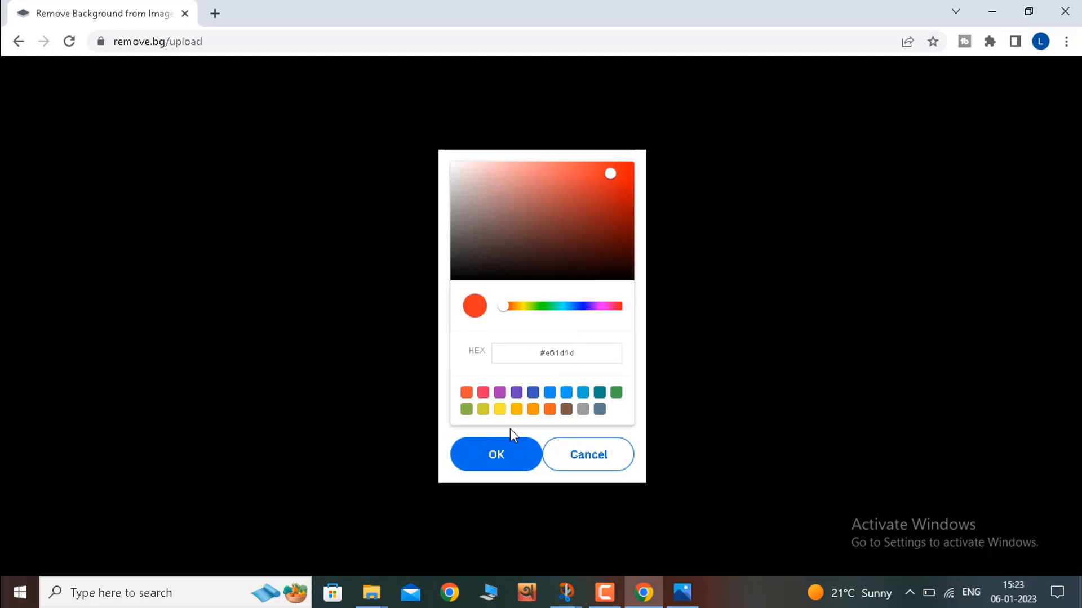
{"action": "left_click", "coordinate": [500, 453]}
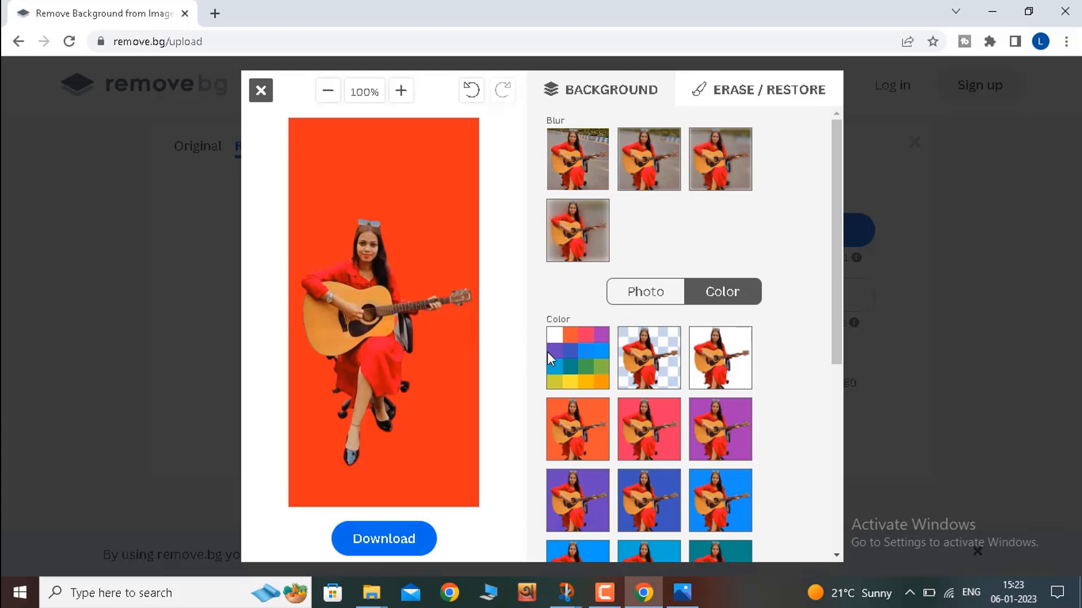
Step: Change the custom background color to near-black and download the edited image
{"action": "left_click", "coordinate": [560, 360]}
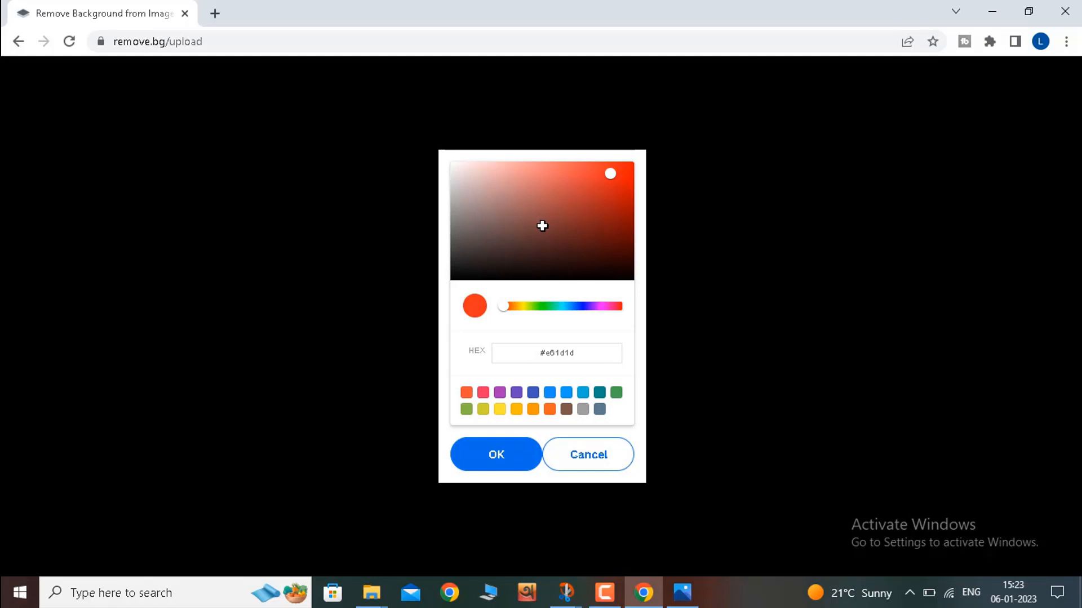
{"action": "left_click", "coordinate": [625, 274]}
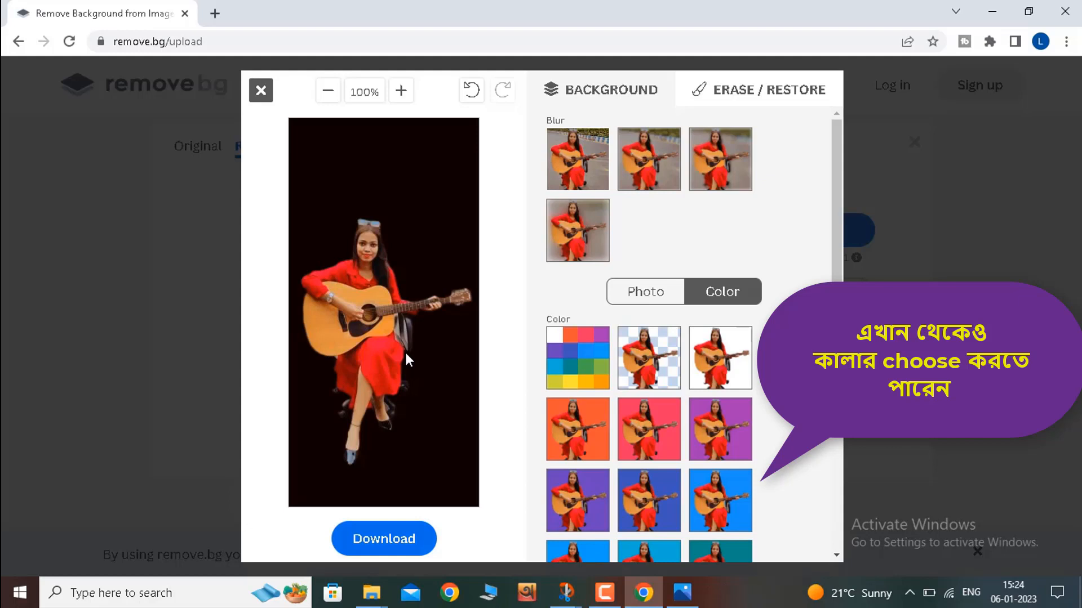
{"action": "left_click", "coordinate": [392, 544]}
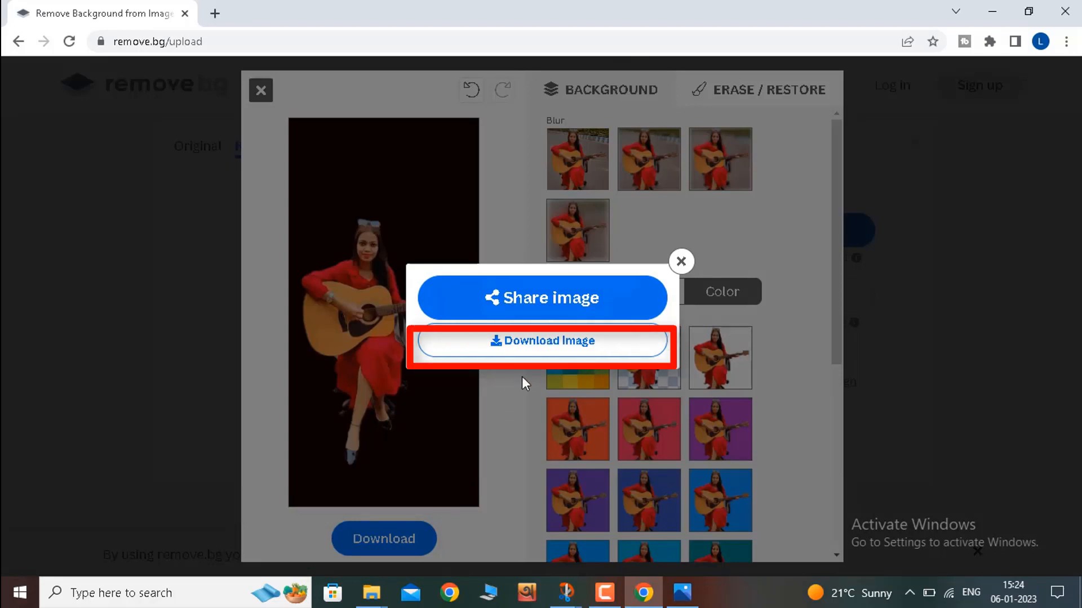
{"action": "left_click", "coordinate": [536, 348]}
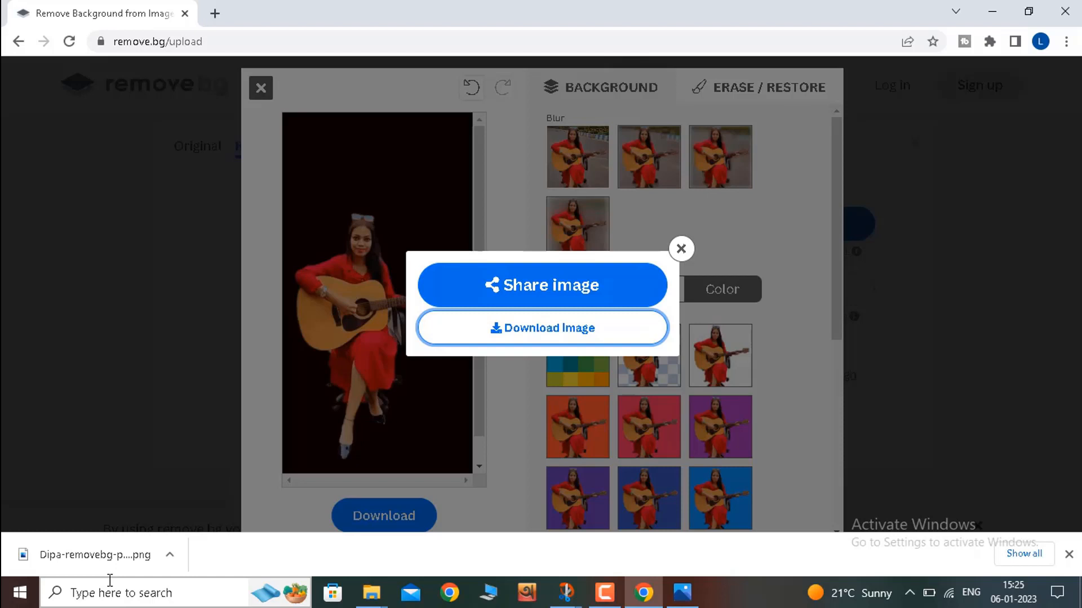
Step: Close the browser, view Dipa-removebg-preview (2).png from the Downloads folder in File Explorer, and close the image viewer
{"action": "left_click", "coordinate": [1065, 11]}
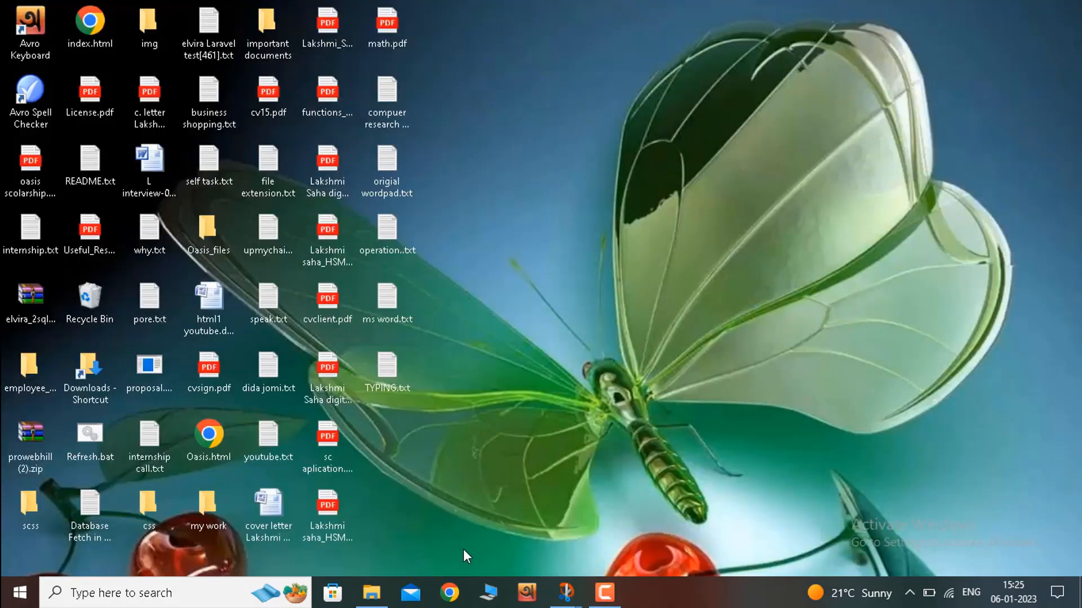
{"action": "left_click", "coordinate": [489, 593]}
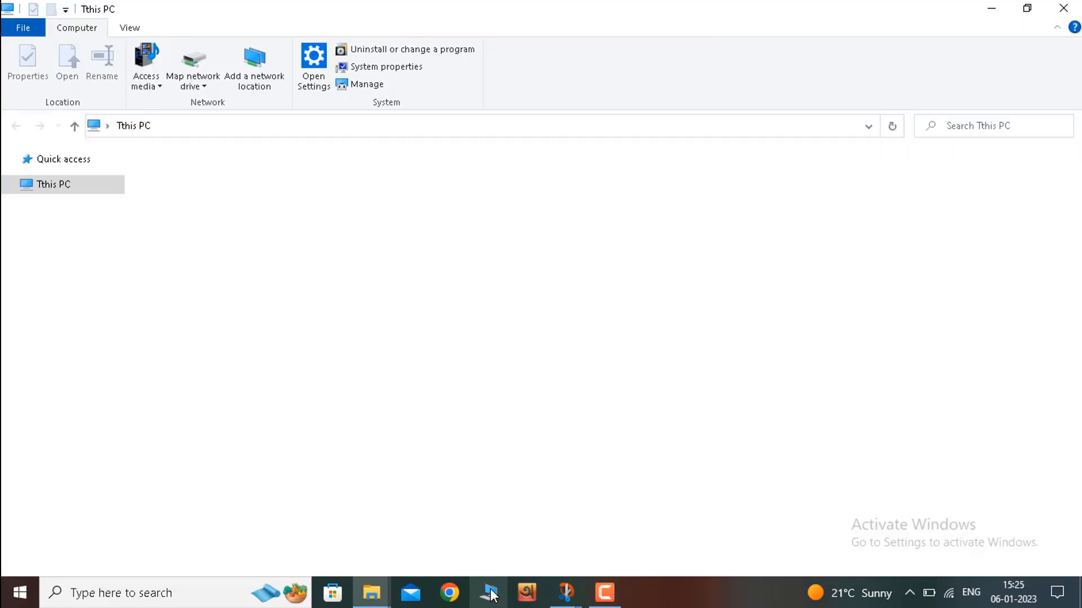
{"action": "left_click", "coordinate": [67, 413]}
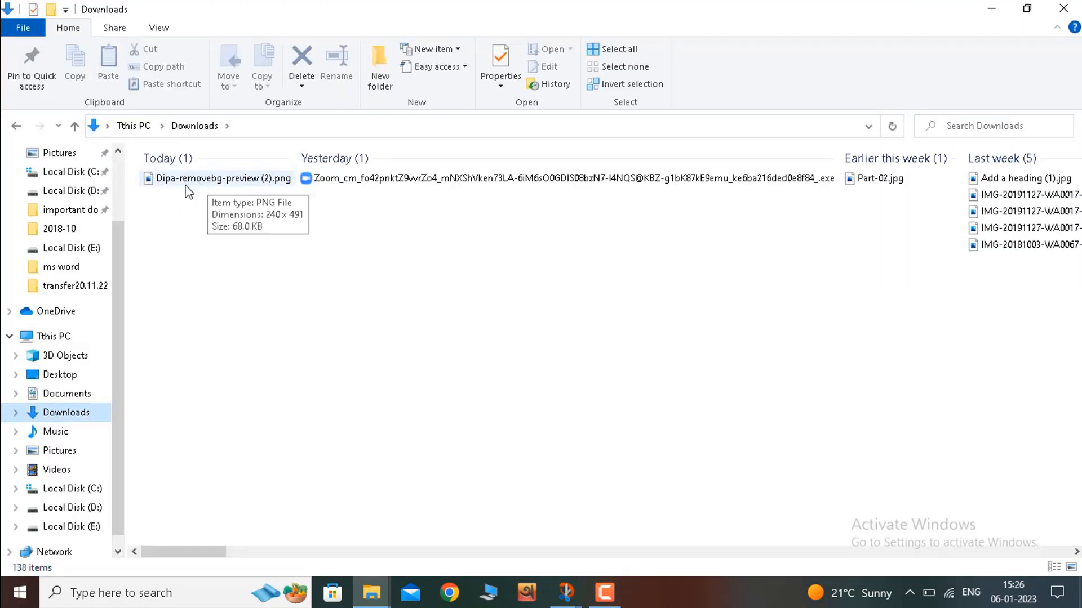
{"action": "left_click", "coordinate": [210, 181]}
{"action": "double_click", "coordinate": [210, 181]}
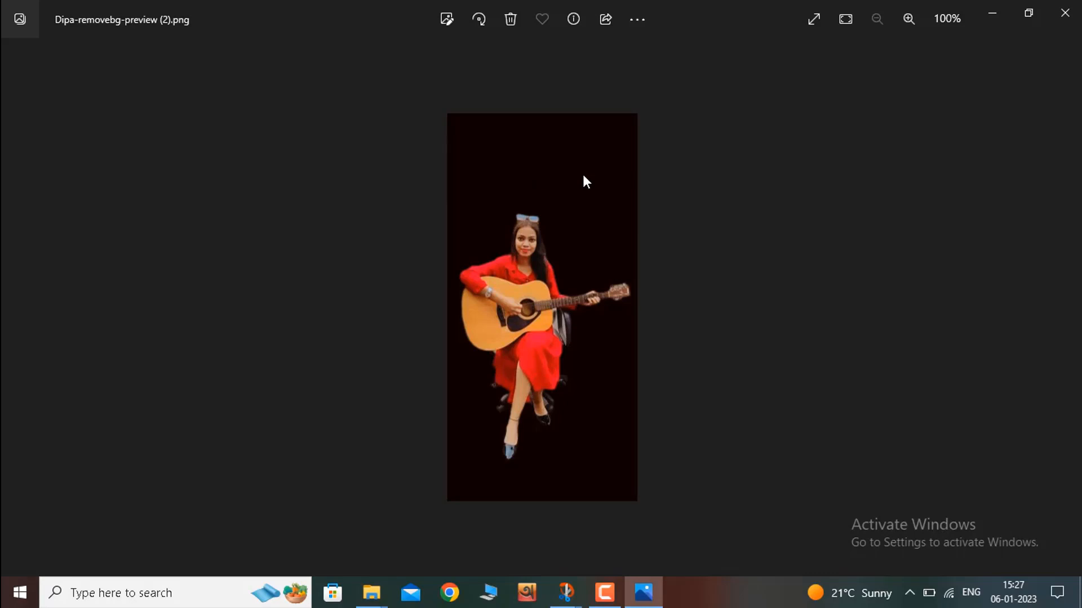
{"action": "left_click", "coordinate": [1073, 12]}
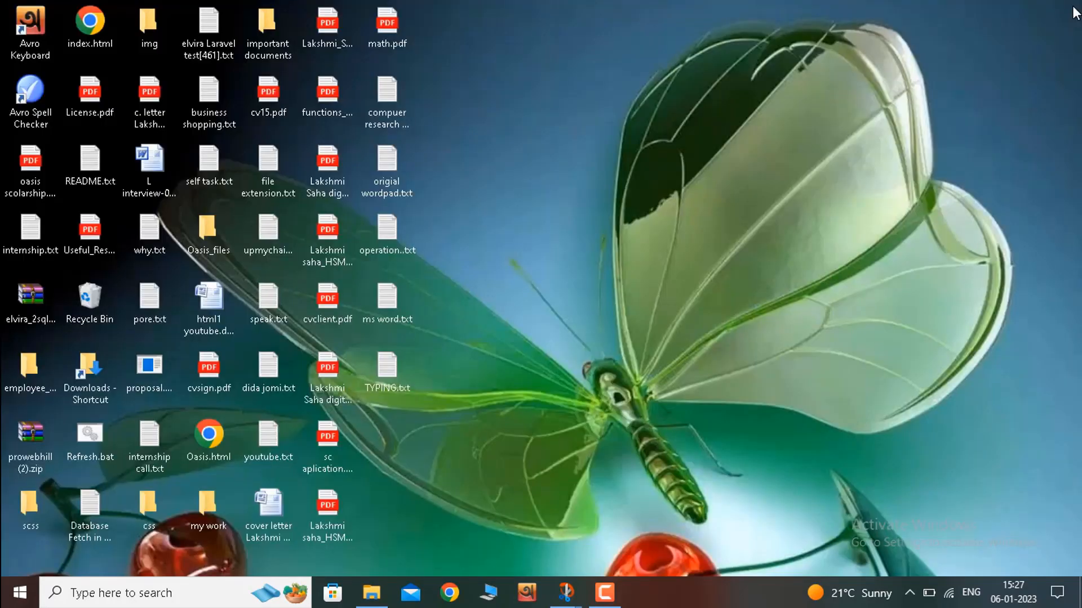